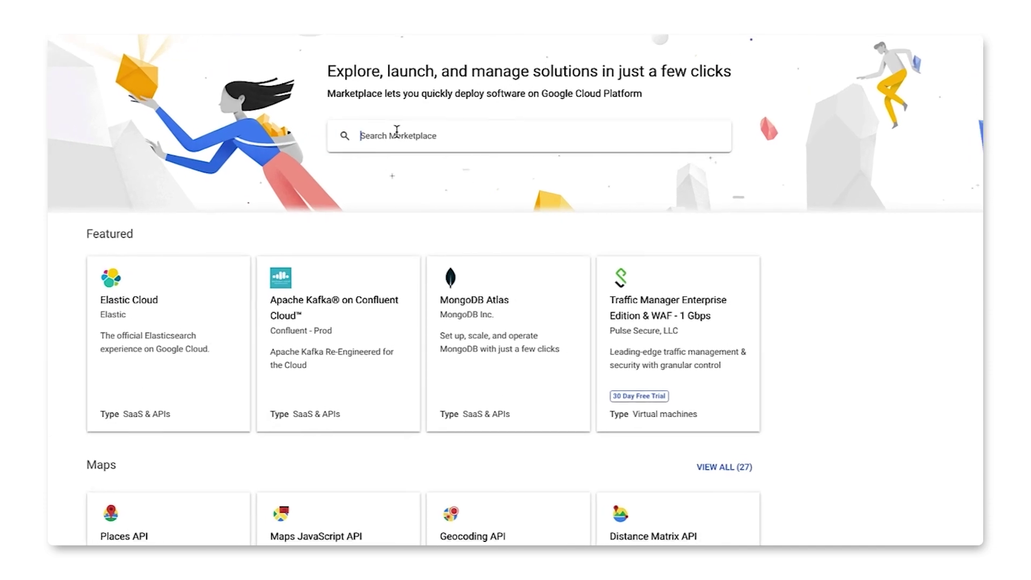
type("Elastic")
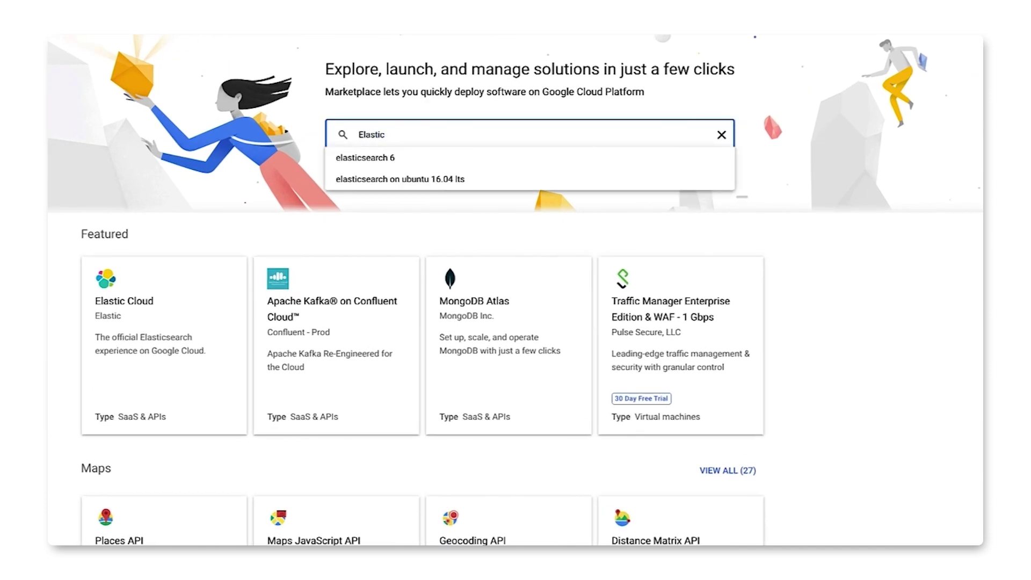
- Search the Marketplace for 'Elastic' and review the Elastic Cloud listing's pricing details
key("Return")
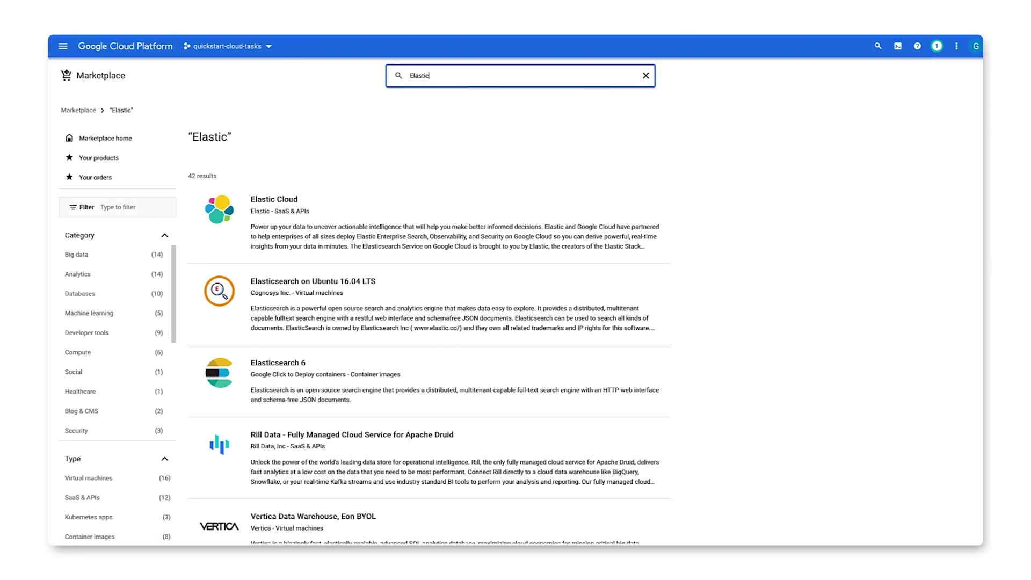
left_click(333, 229)
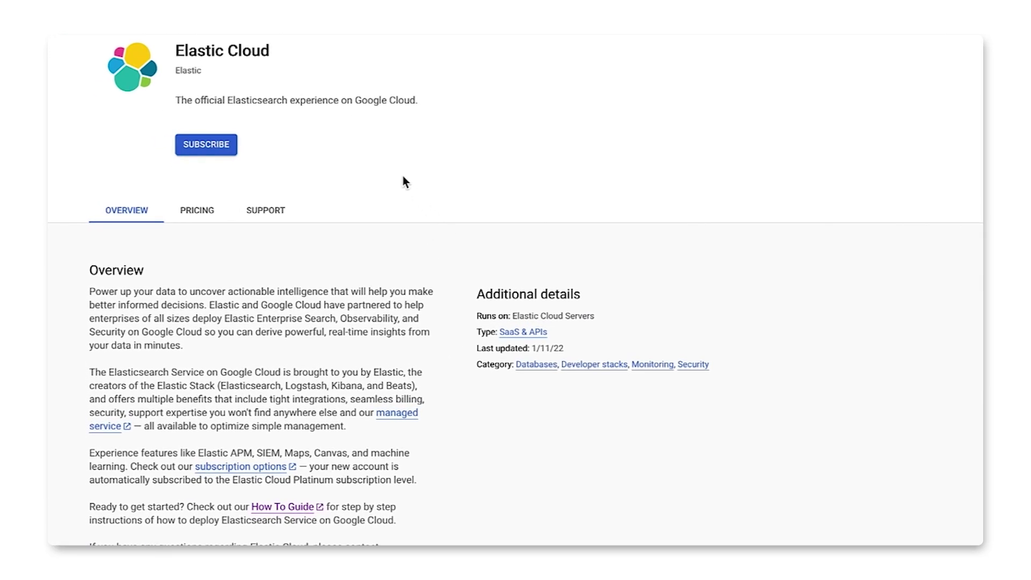
left_click(205, 216)
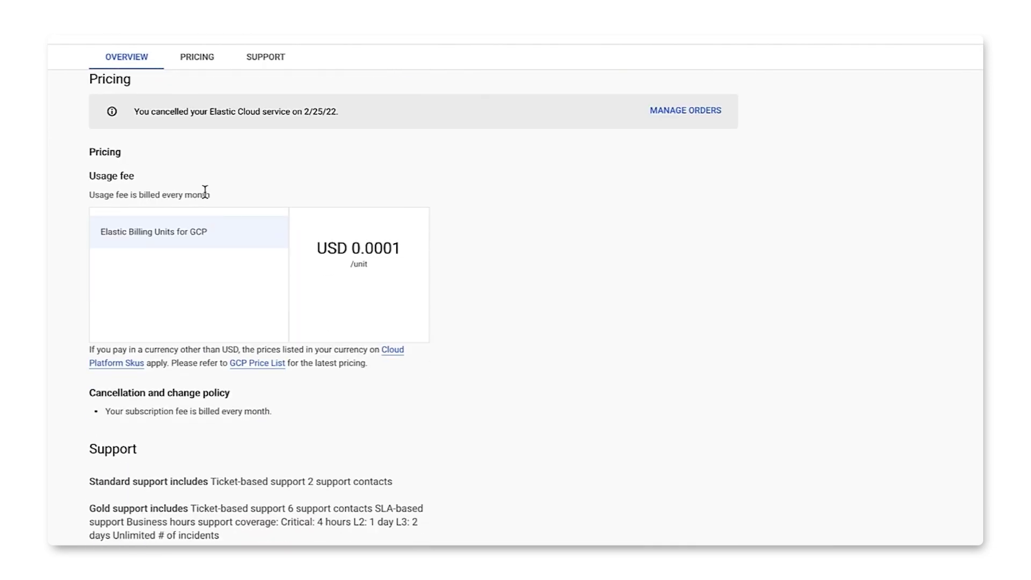
left_click(262, 64)
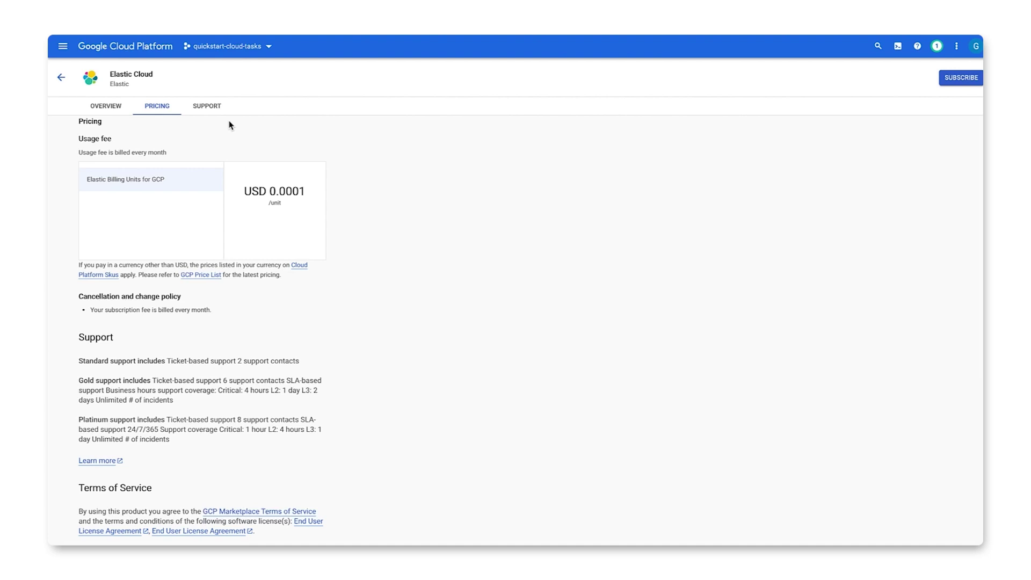
- Start a new Elastic Cloud subscription and clear the estimated monthly units field
left_click(961, 79)
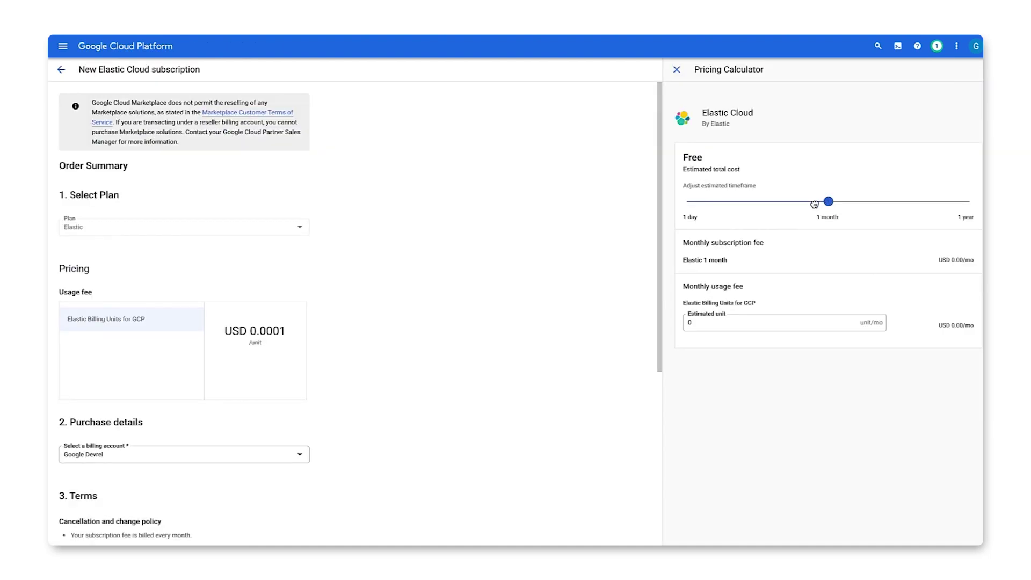
left_click(770, 324)
key("BackSpace")
type("1")
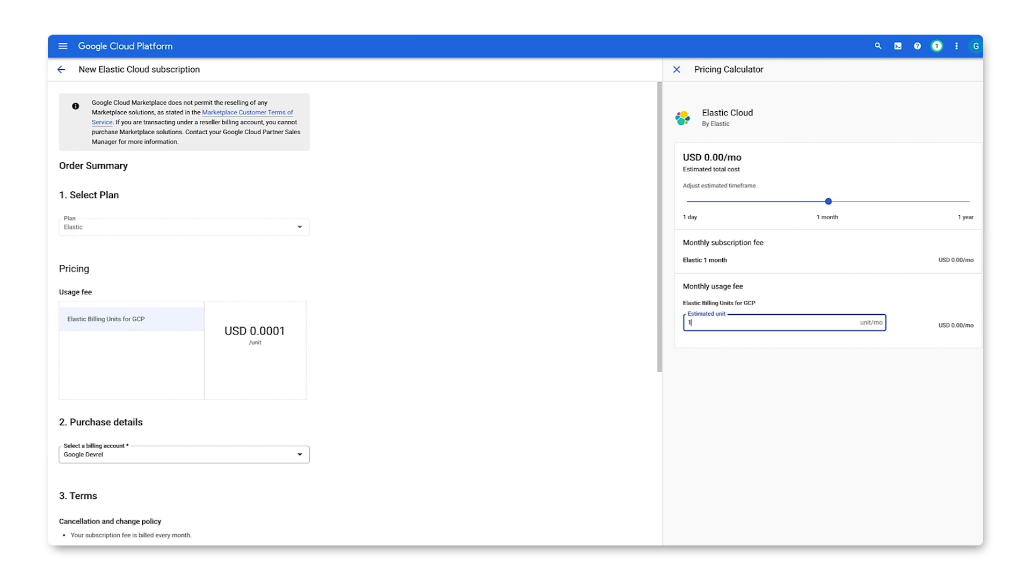
type("0")
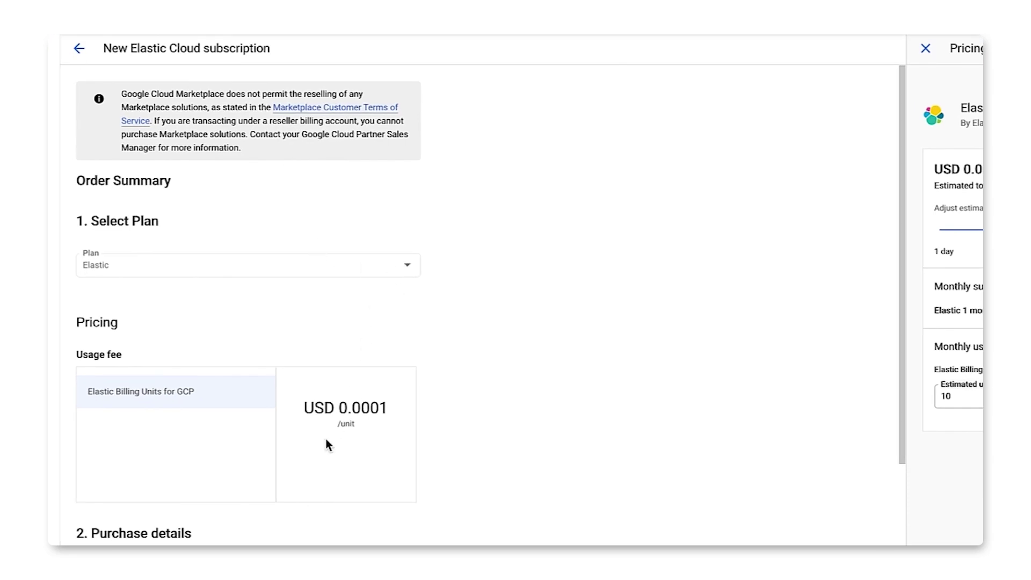
scroll(318, 461, "down", 3)
scroll(317, 374, "down", 2)
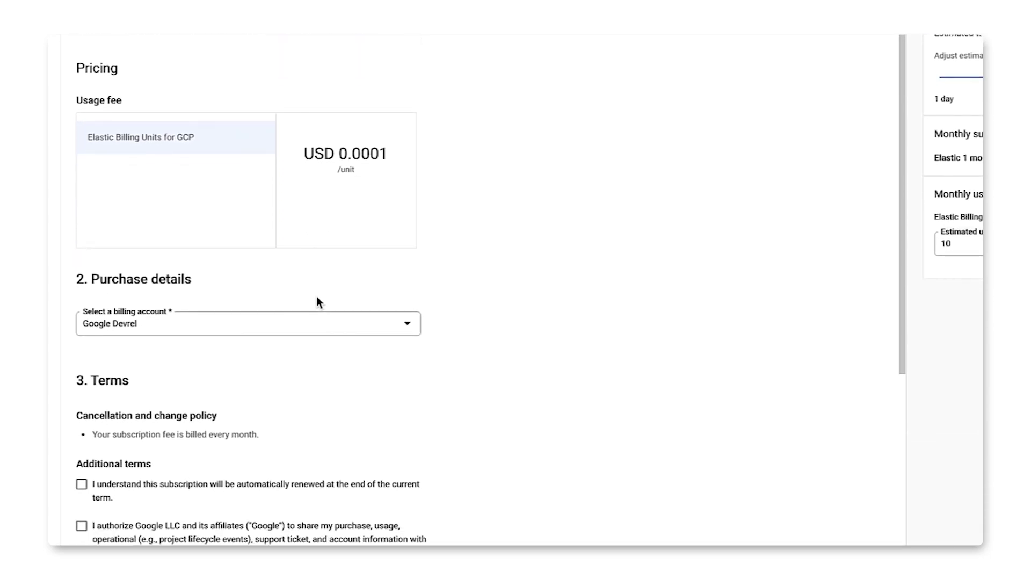
scroll(316, 298, "down", 3)
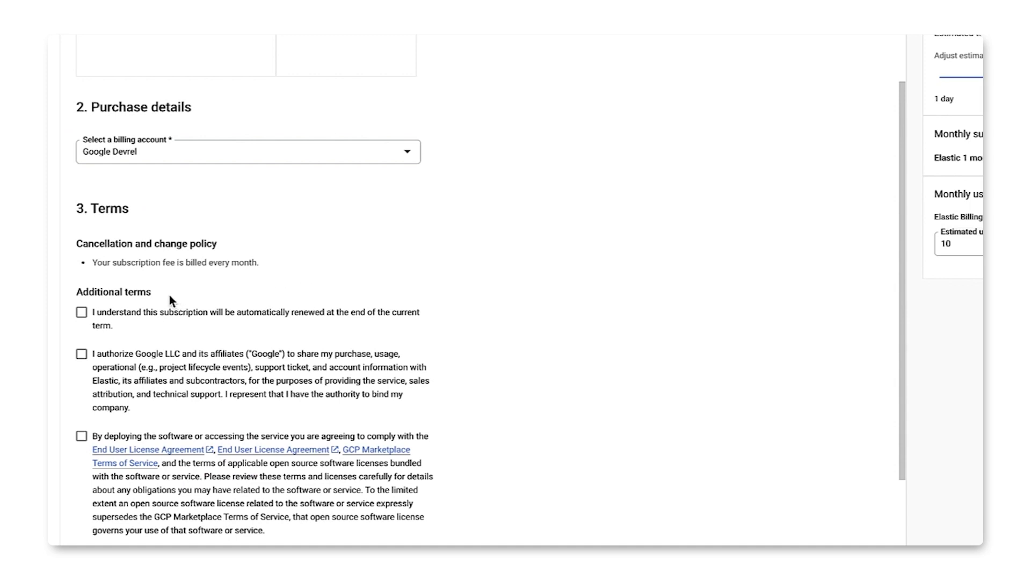
- Accept the renewal, data-sharing and licence terms, then submit the subscription
left_click(85, 327)
left_click(83, 355)
left_click(82, 437)
scroll(424, 388, "down", 3)
left_click(105, 529)
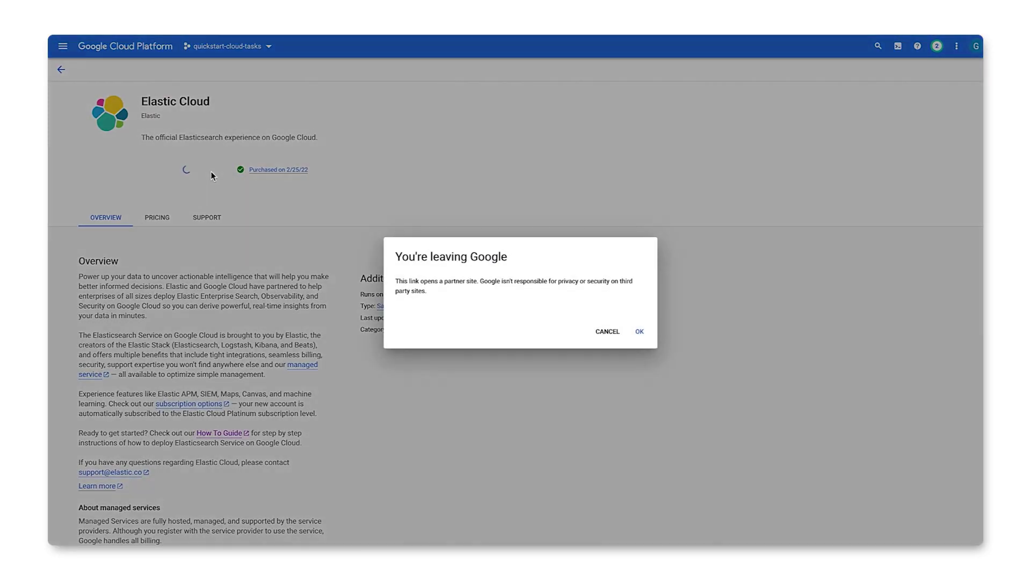
- Confirm leaving Google for the Elastic partner site and log in to Elastic Cloud
left_click(639, 331)
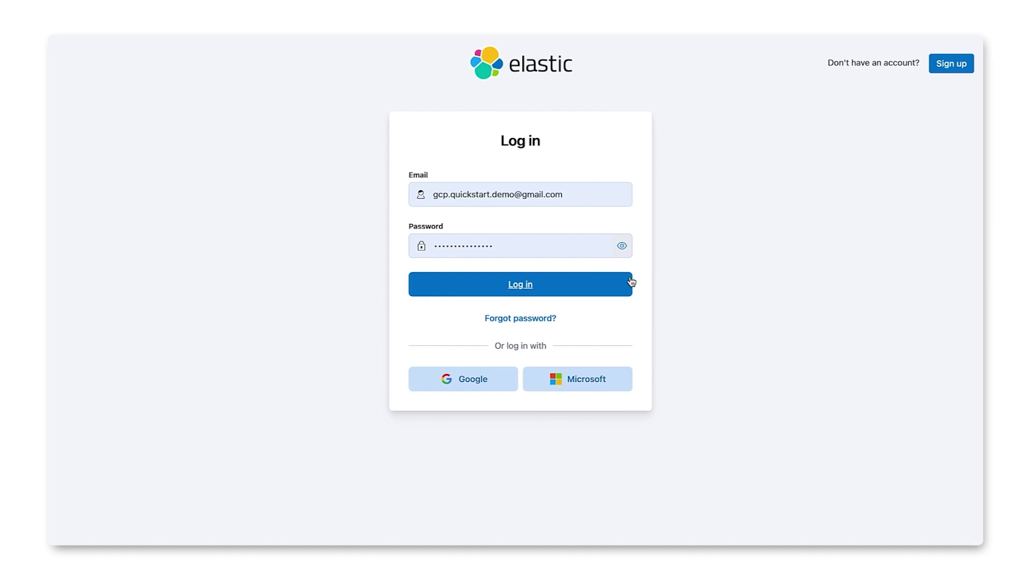
left_click(579, 290)
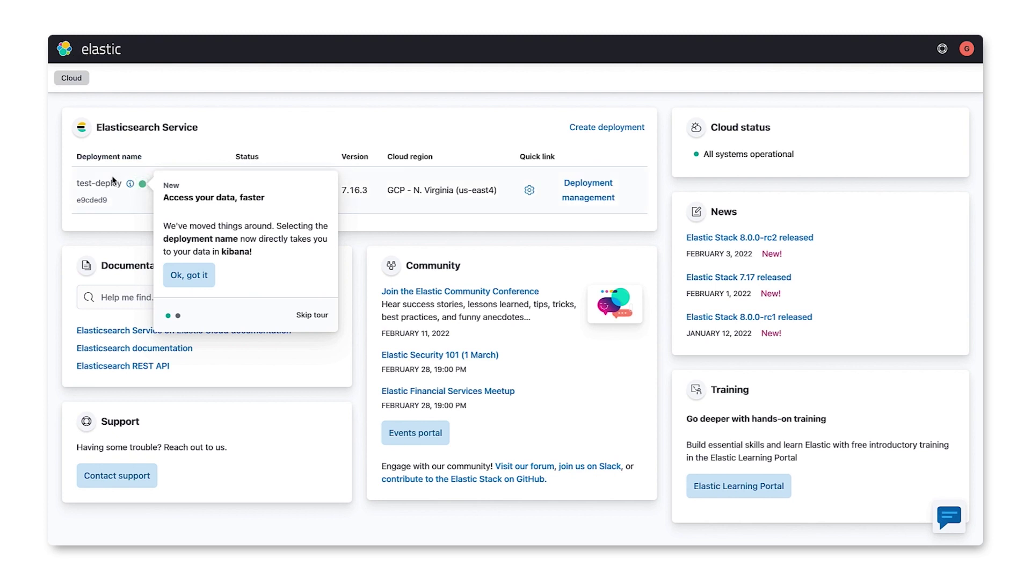
- Launch an Elastic Cloud deployment named test-deploy and continue past the ready screen
left_click(591, 128)
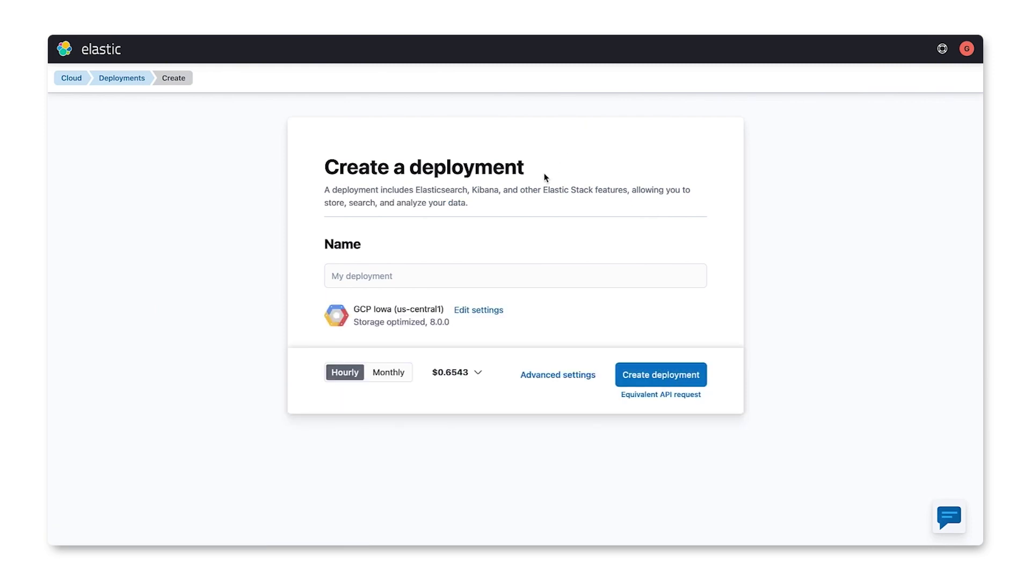
left_click(442, 276)
type("test-deploy")
left_click(411, 304)
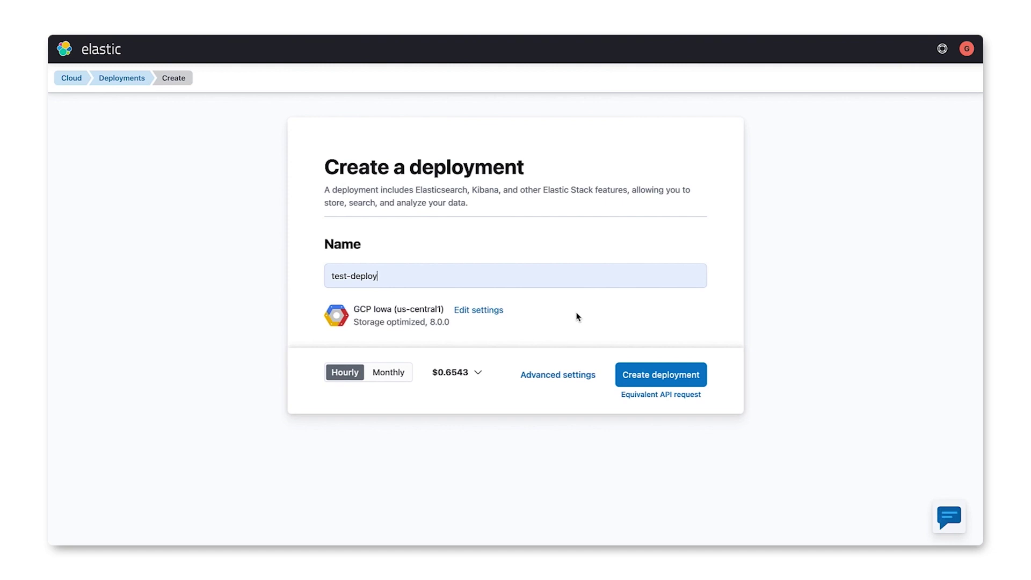
left_click(633, 375)
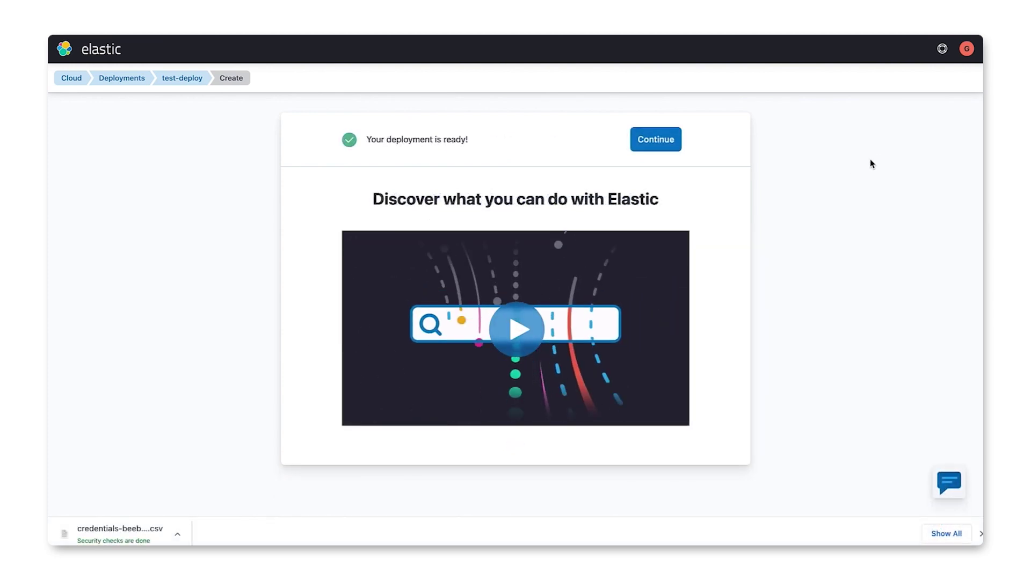
left_click(655, 139)
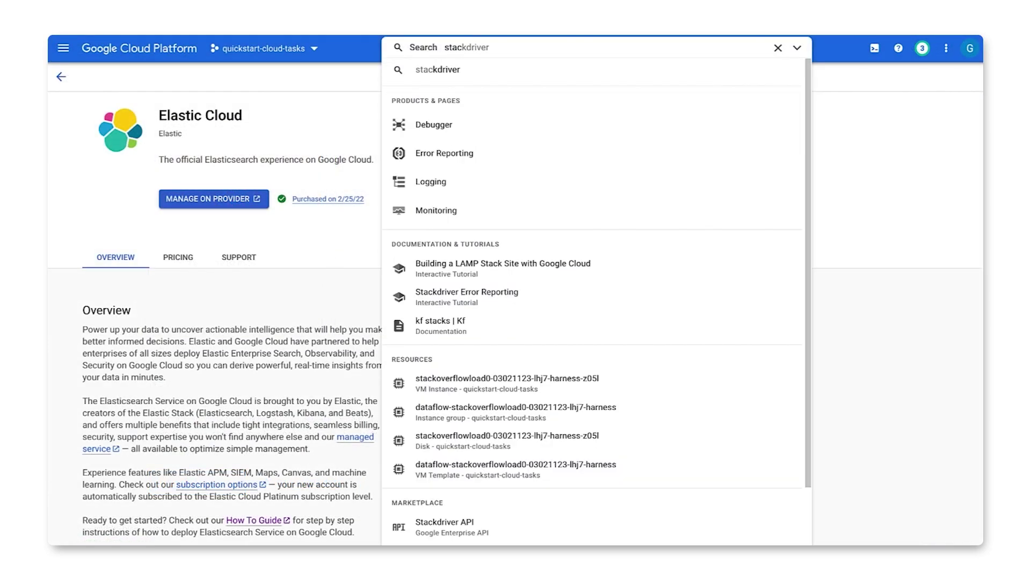
- Search the console for 'stack overflow' and open the Stack Overflow dataset in BigQuery
key("BackSpace")
key("BackSpace")
key("BackSpace")
type("overflo")
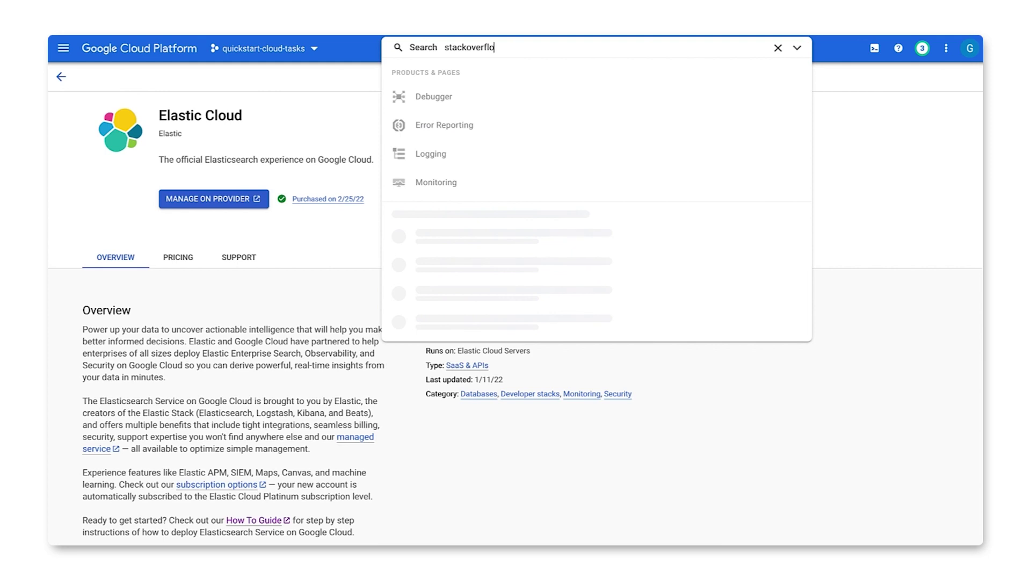
type("w")
key("Return")
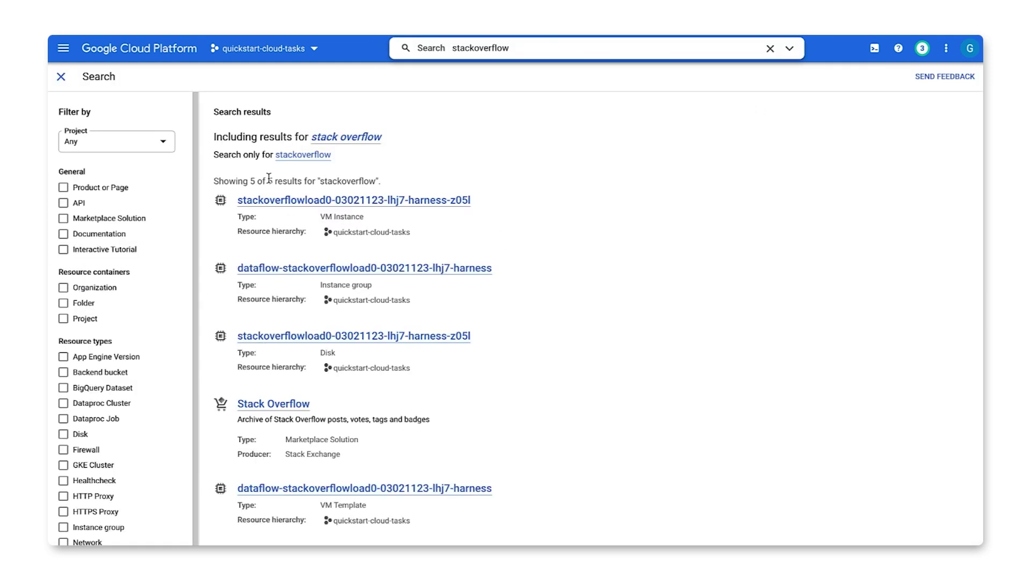
left_click(339, 138)
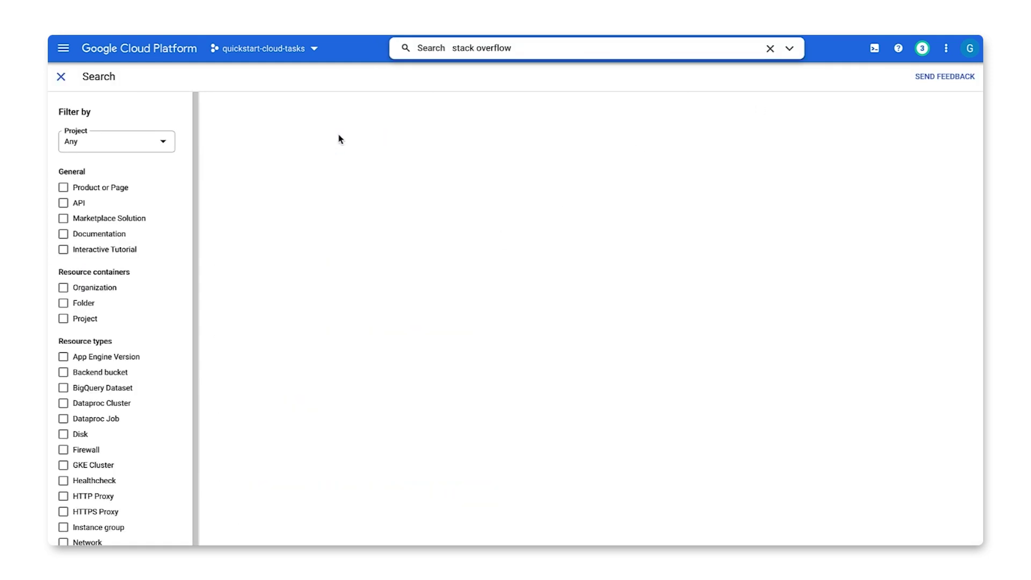
left_click(285, 156)
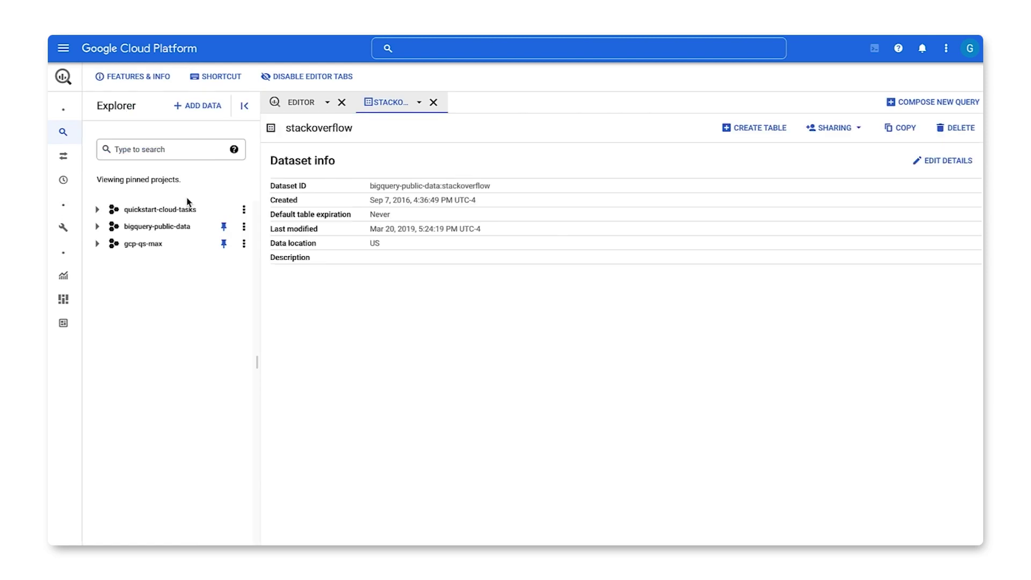
- Expand the bigquery-public-data project in the BigQuery Explorer
left_click(98, 226)
scroll(156, 483, "down", 10)
scroll(177, 420, "down", 4)
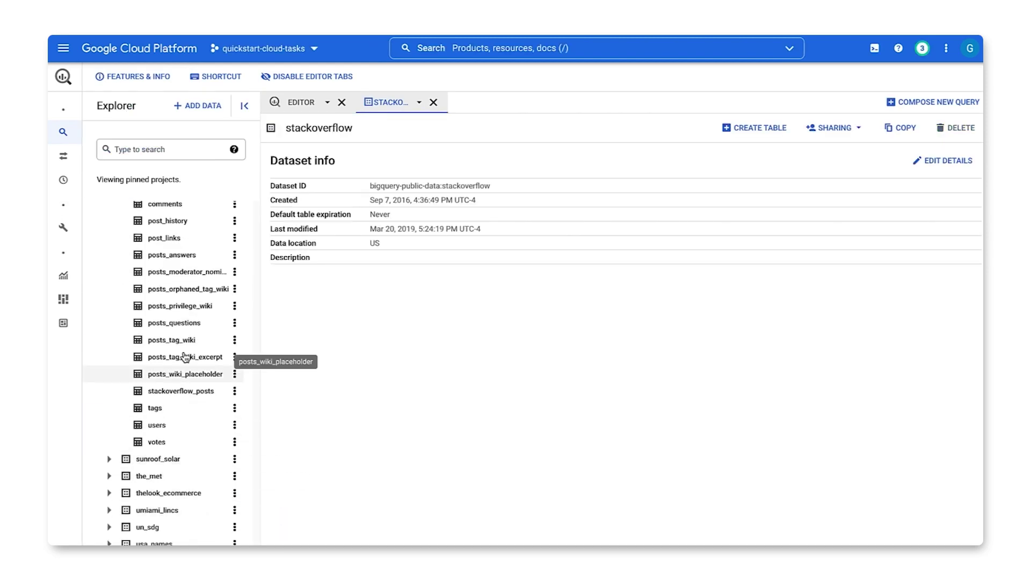
scroll(181, 285, "up", 2)
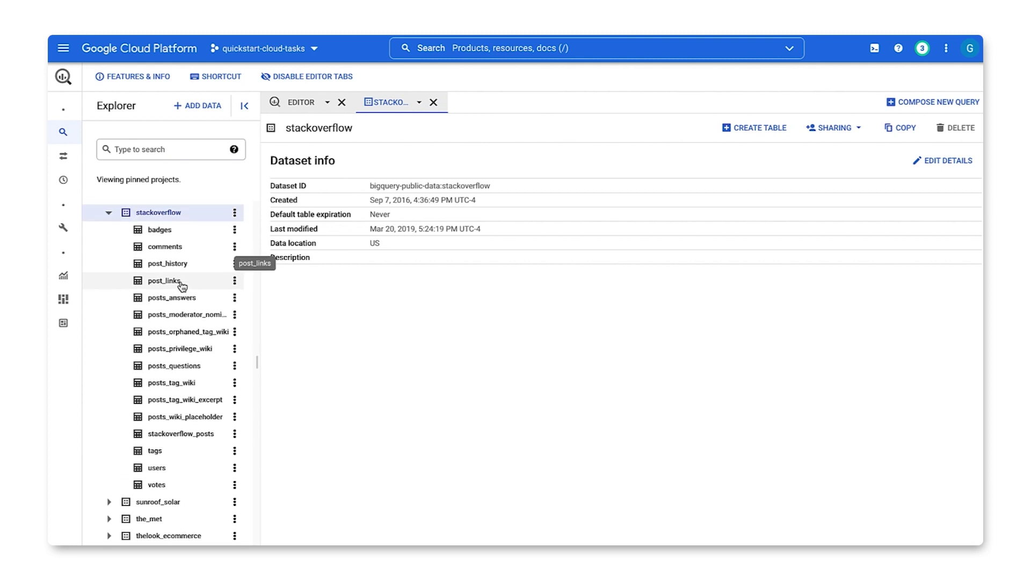
- View the post_history table schema, then search the console and open Dataflow Jobs
left_click(168, 263)
key("/")
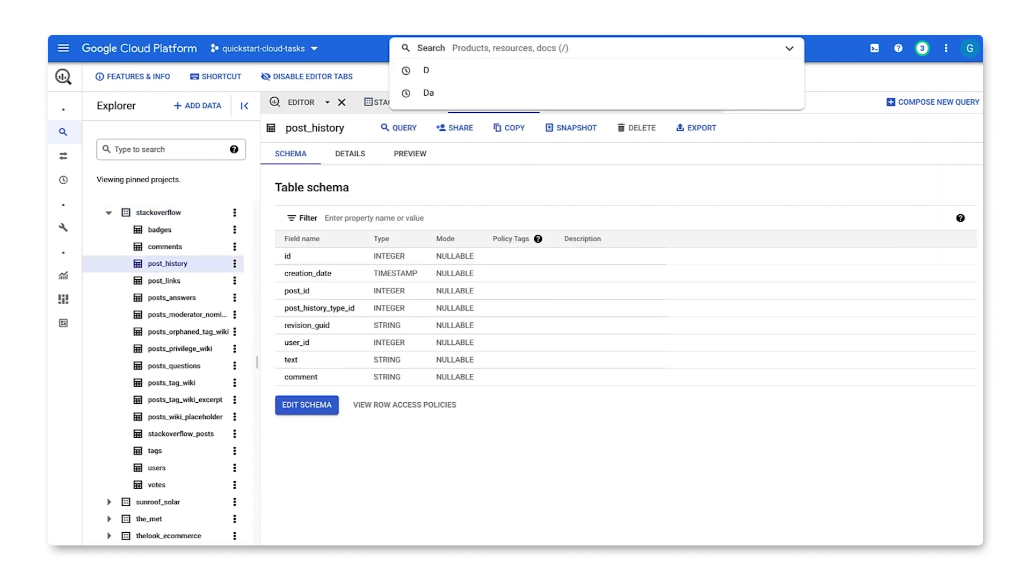
type("D")
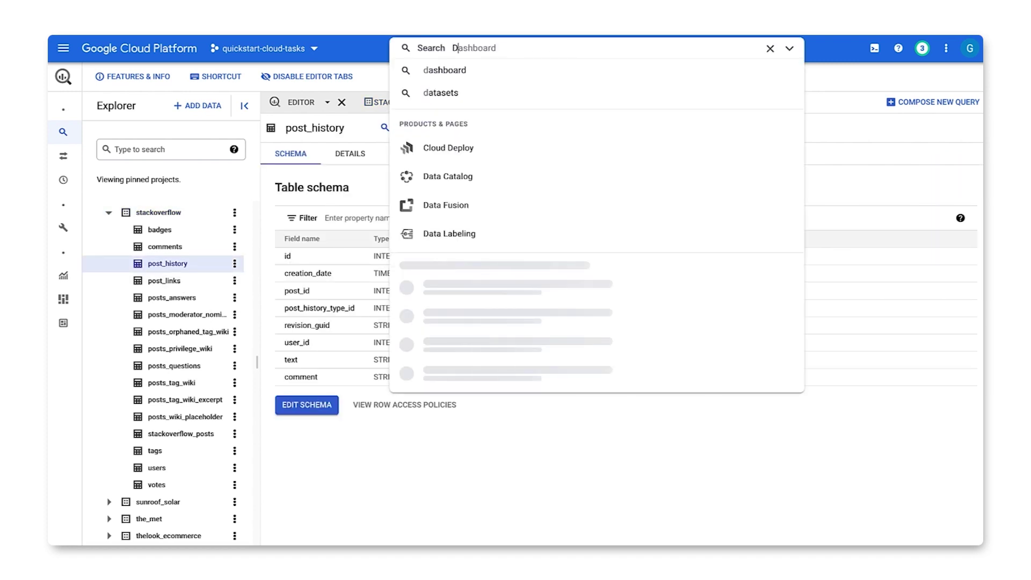
type("ata")
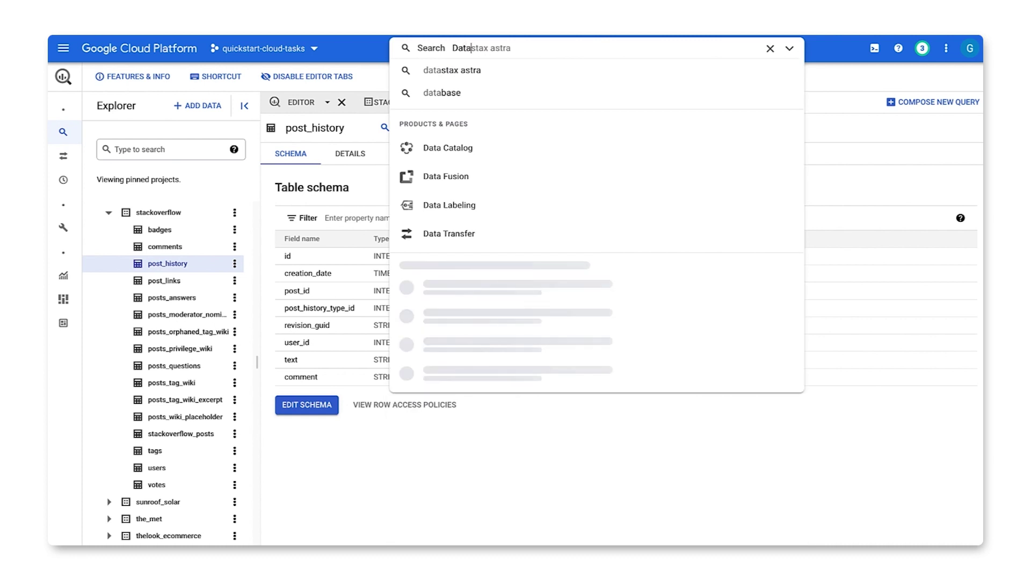
type("flow")
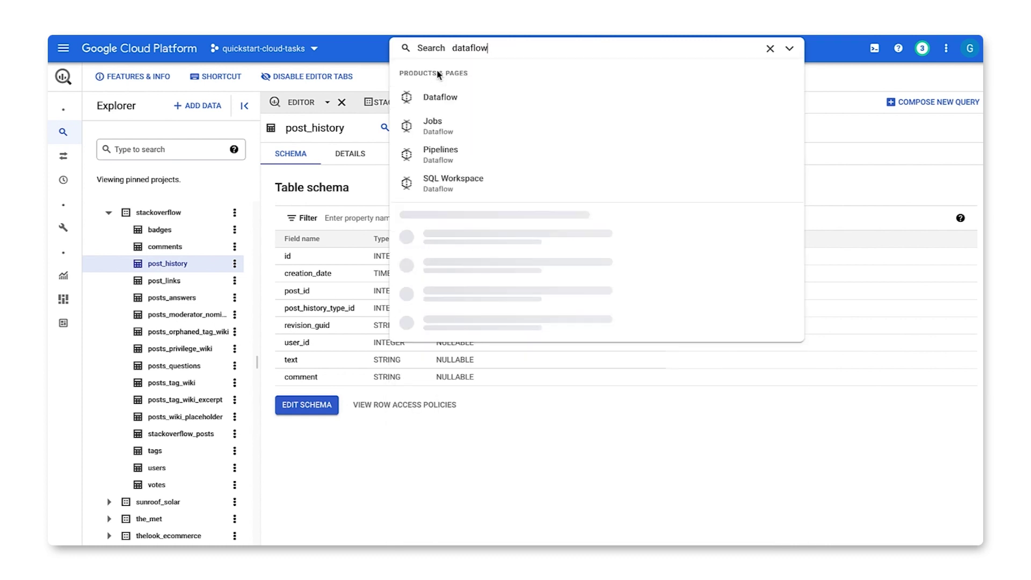
left_click(453, 98)
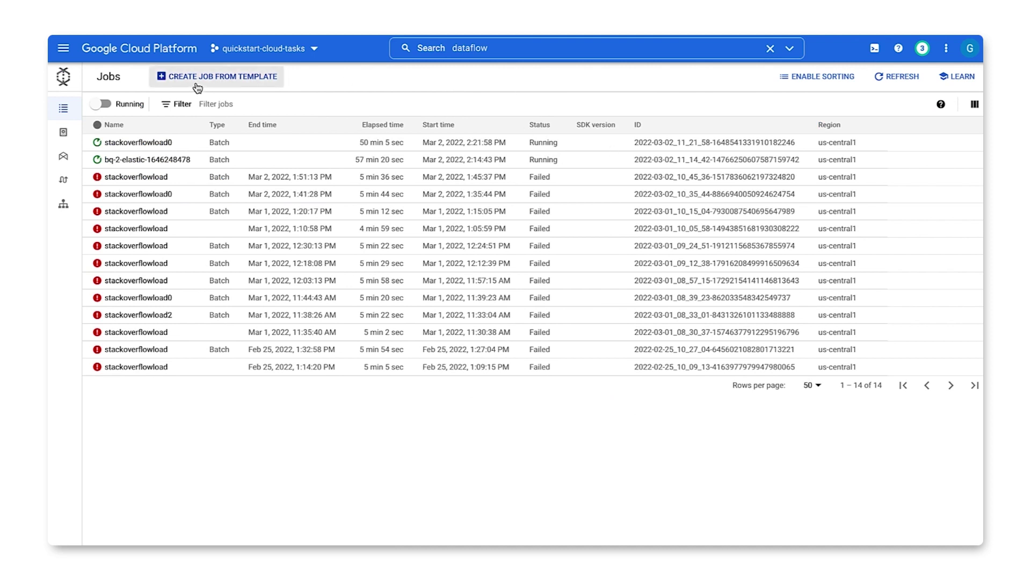
- Create a templated job named stackoverflowload1 using the BigQuery to Elasticsearch template
left_click(197, 84)
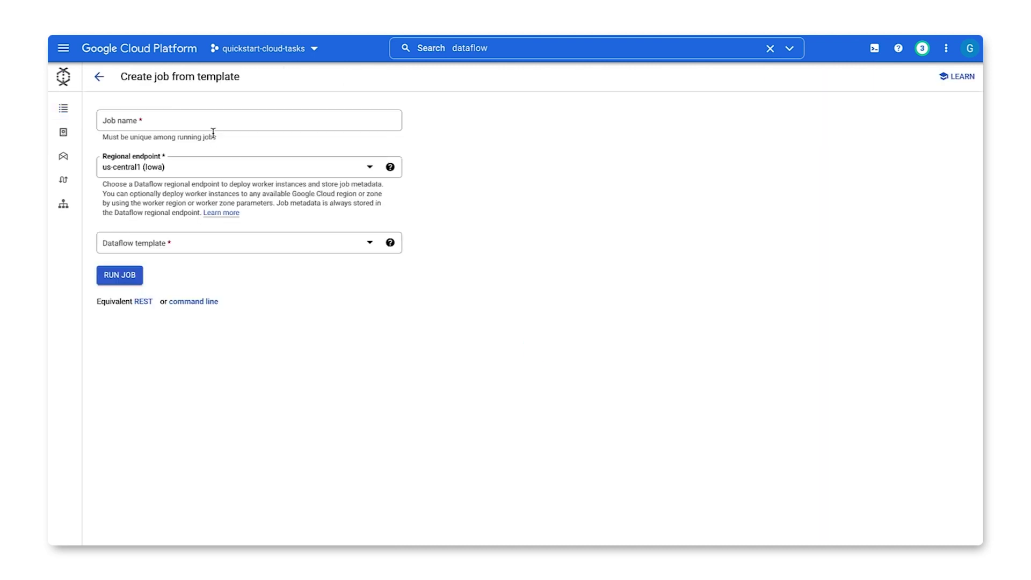
left_click(213, 121)
type("sta")
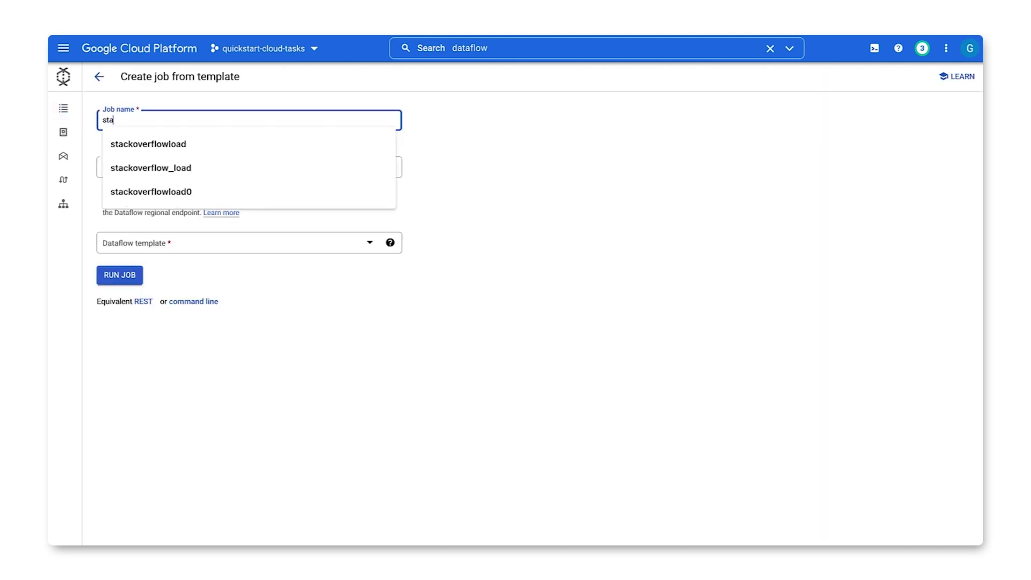
left_click(148, 143)
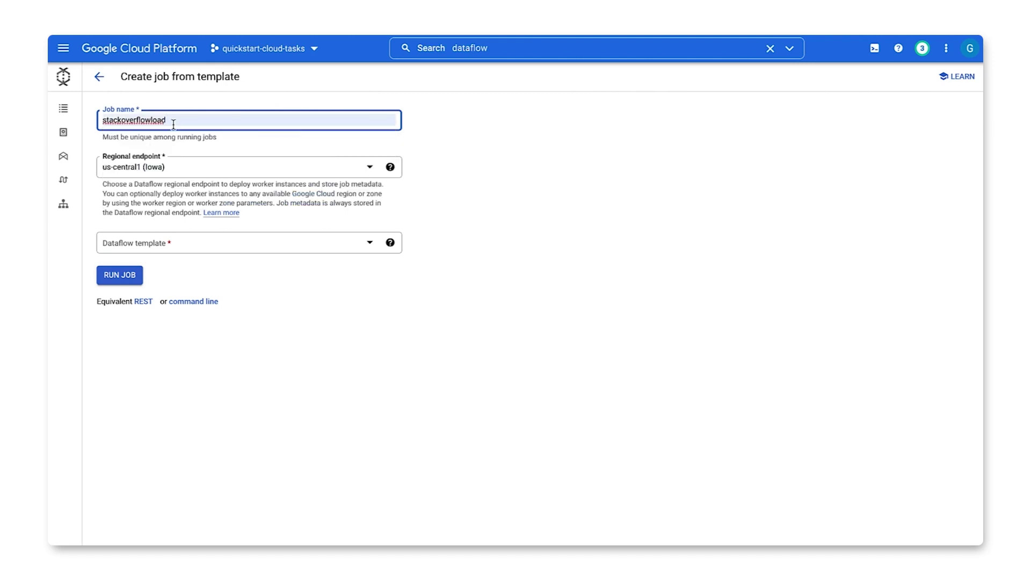
type("1")
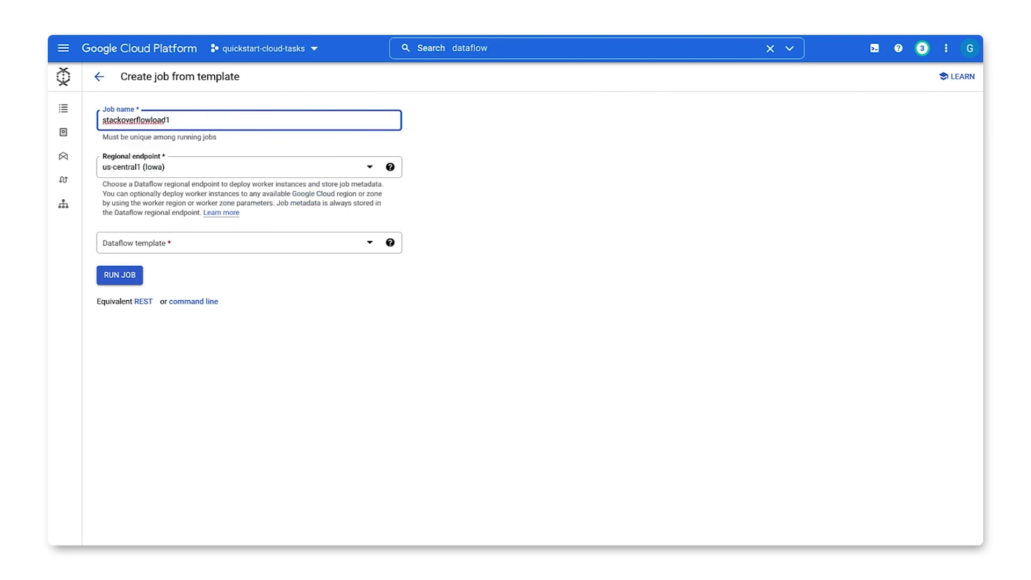
key("Tab")
left_click(169, 244)
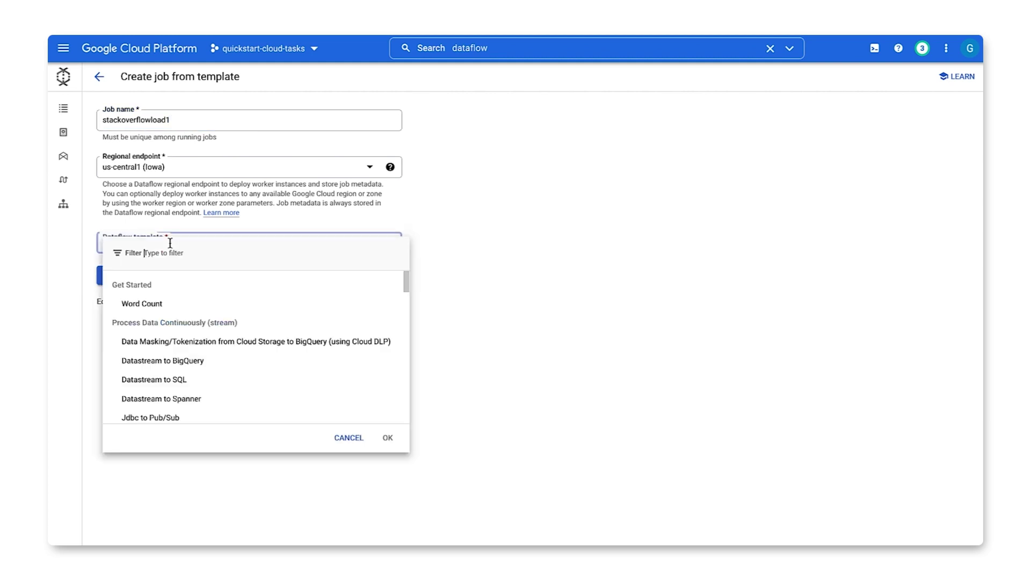
type("elas")
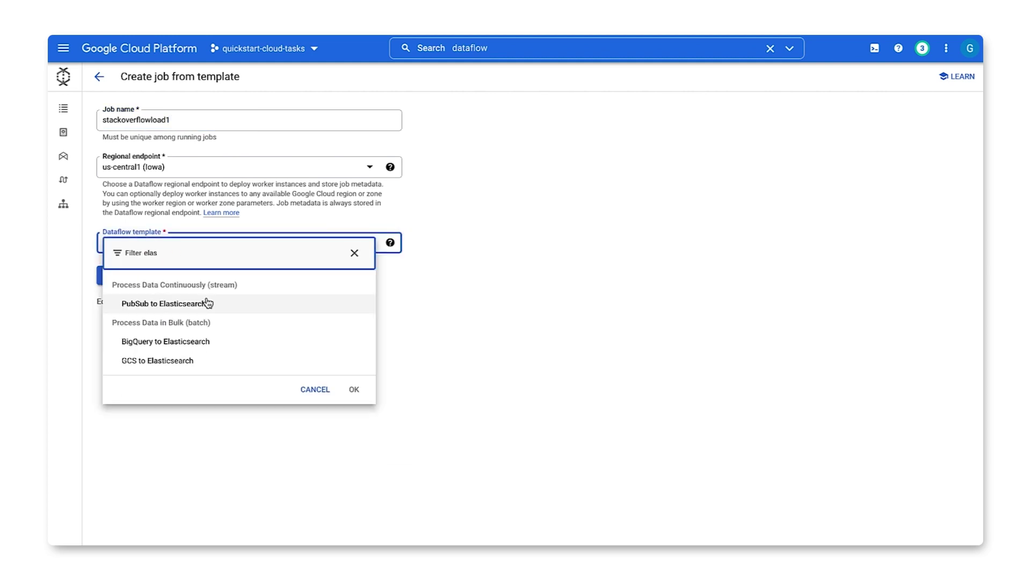
left_click(178, 342)
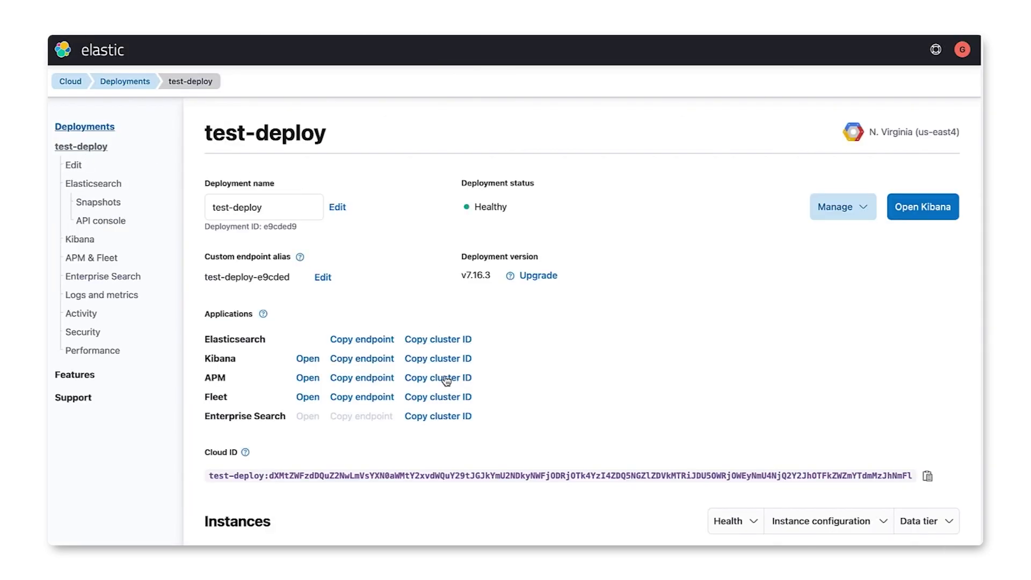
scroll(444, 381, "down", 3)
- Paste the test-deploy Cloud ID into the job's Elasticsearch URL field
left_click(929, 357)
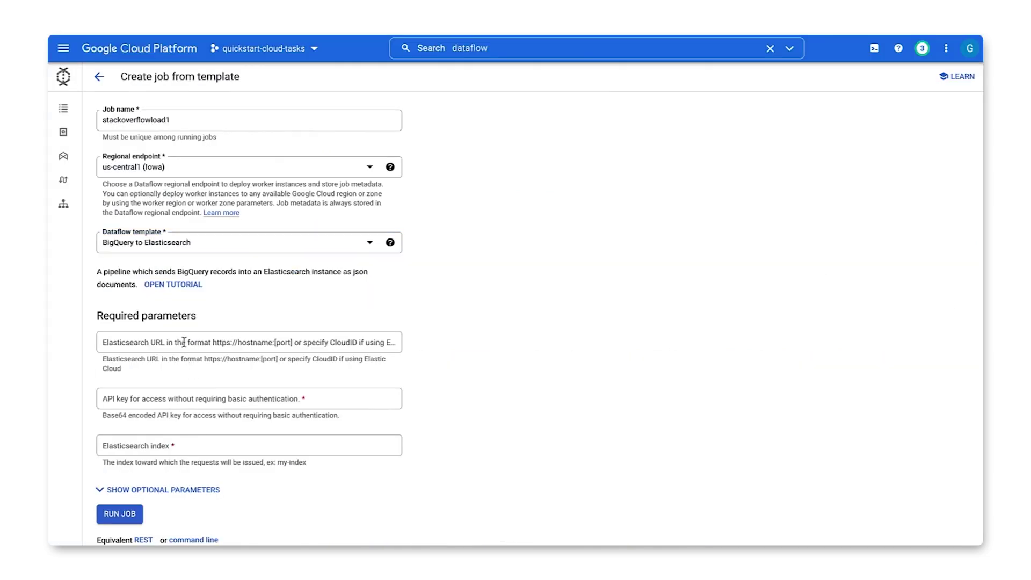
right_click(185, 342)
left_click(223, 438)
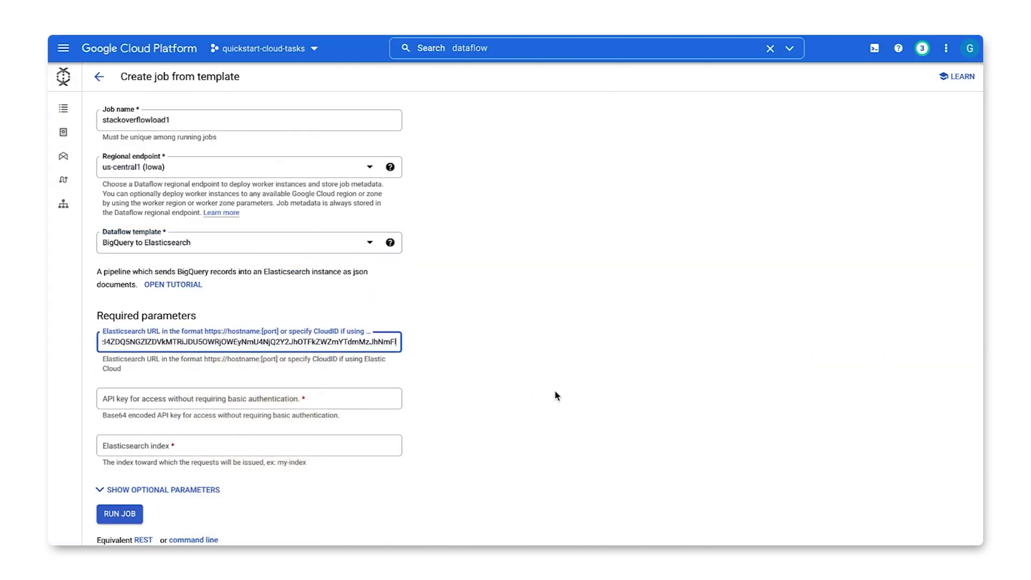
- Paste the API key, set the index to stack-posts, and show optional parameters
left_click(263, 395)
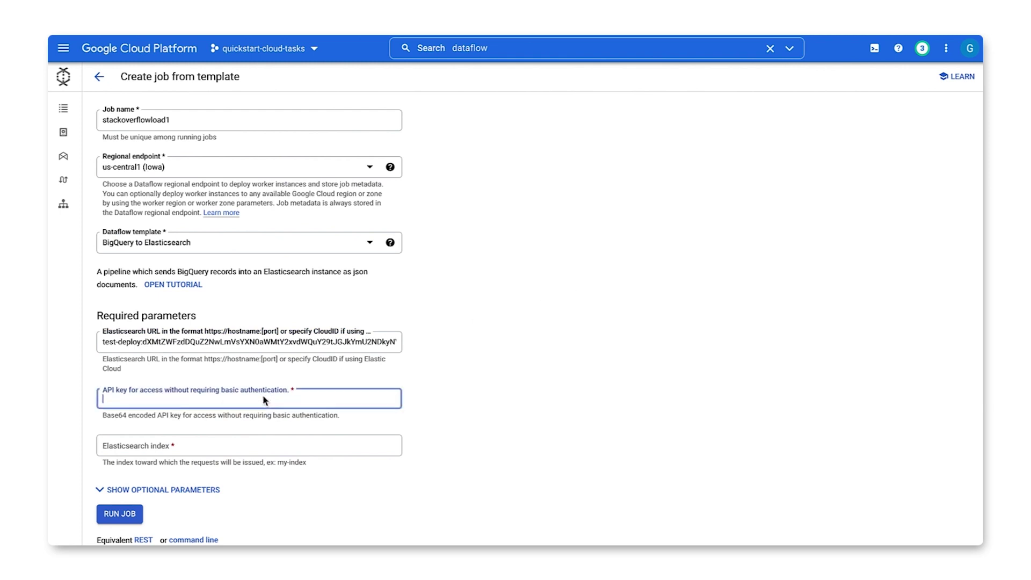
right_click(262, 395)
left_click(284, 490)
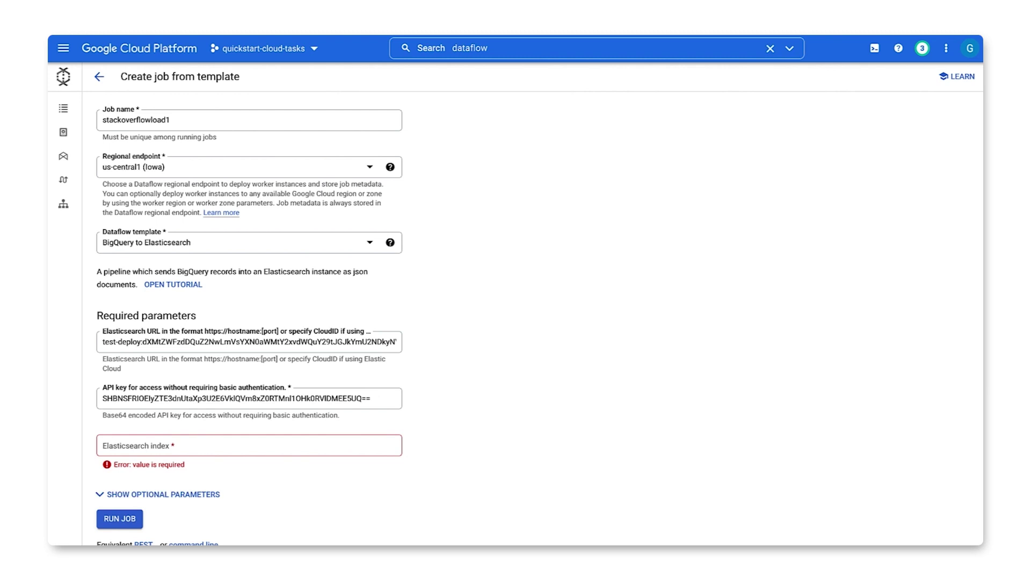
key("Tab")
type("stackp")
type("-posts")
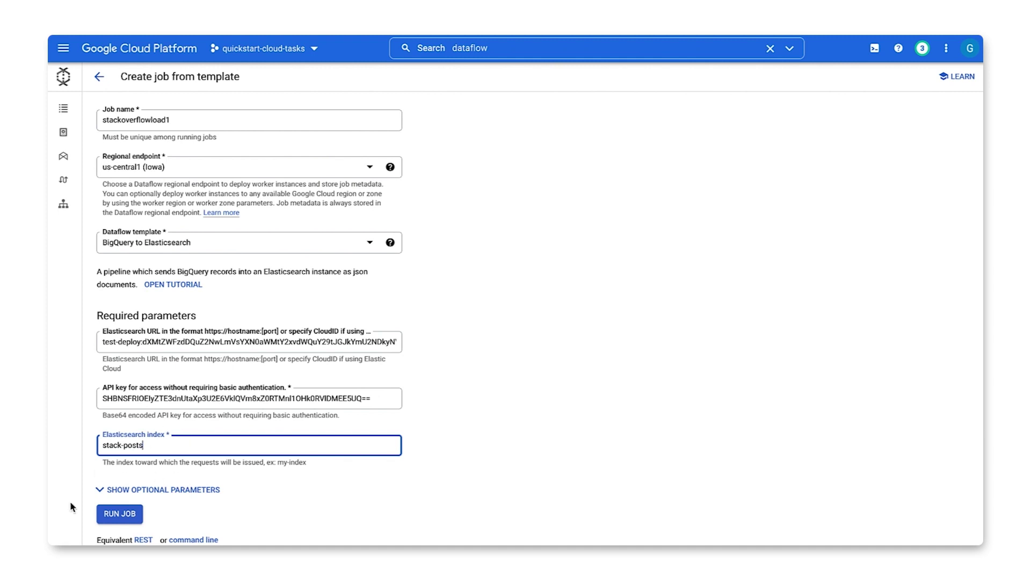
left_click(168, 489)
scroll(298, 443, "down", 5)
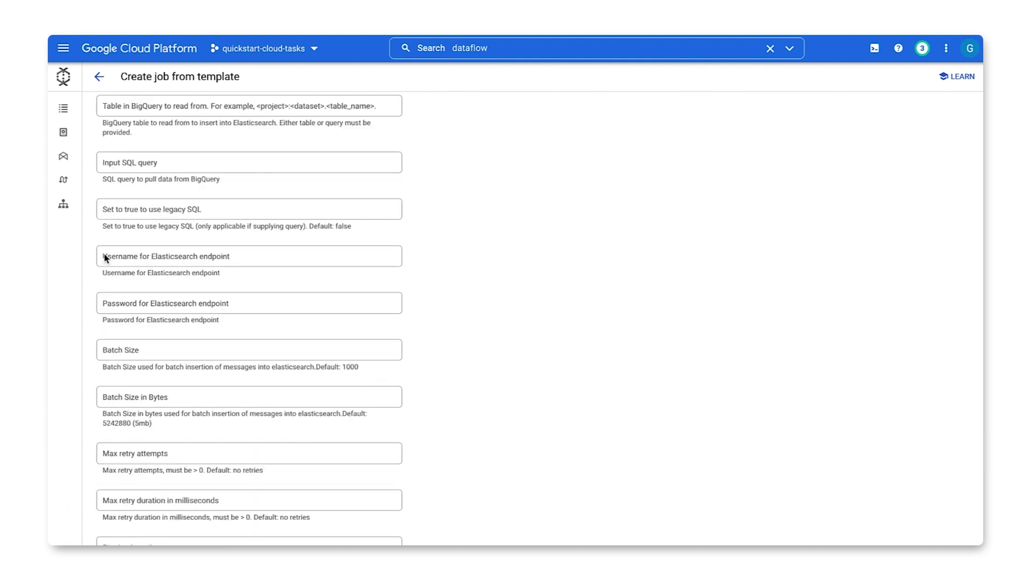
scroll(204, 260, "up", 2)
- Read from bigquery-public-data:stackoverflow.stackoverflow_posts with 1 max worker and run the job
right_click(142, 207)
left_click(164, 291)
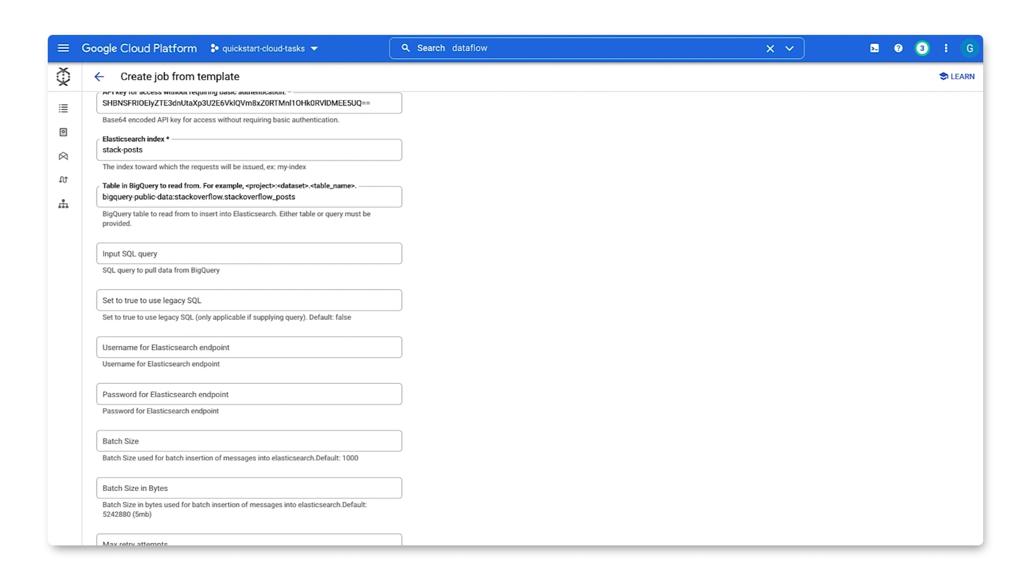
scroll(330, 355, "down", 3)
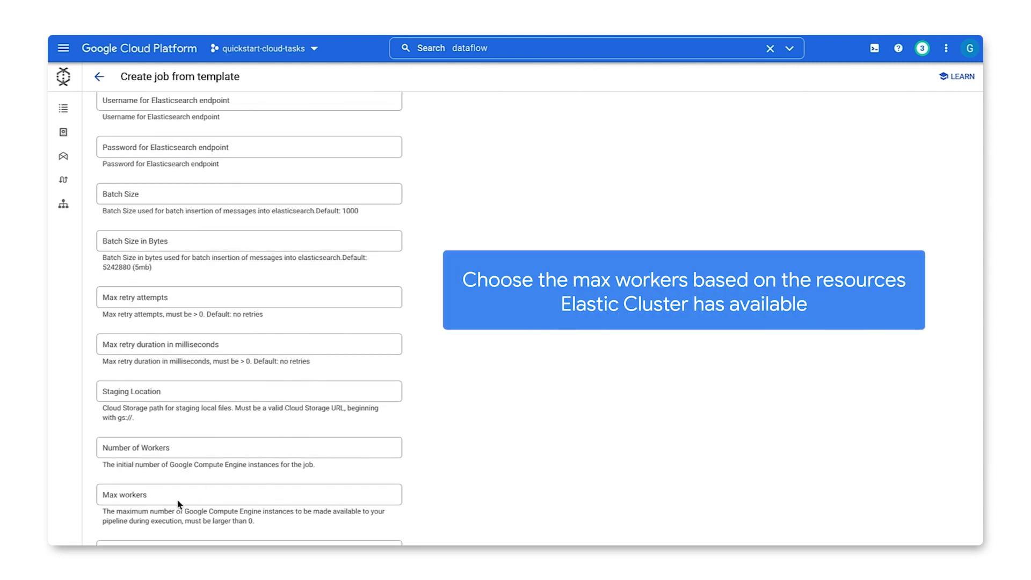
left_click(141, 490)
type("1")
left_click(495, 460)
scroll(485, 392, "down", 3)
scroll(490, 389, "down", 3)
scroll(492, 383, "down", 4)
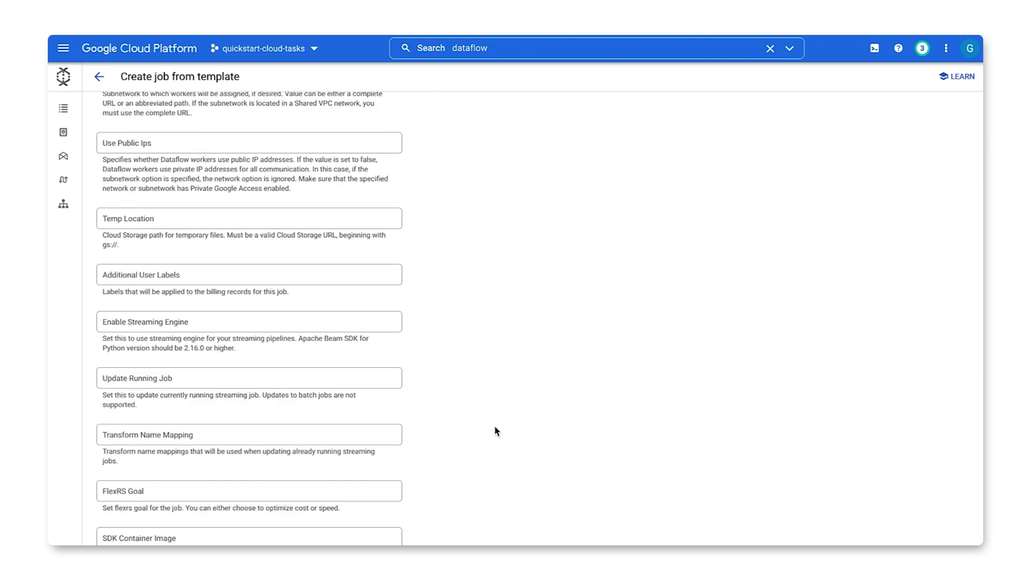
scroll(495, 377, "down", 1)
scroll(495, 378, "down", 1)
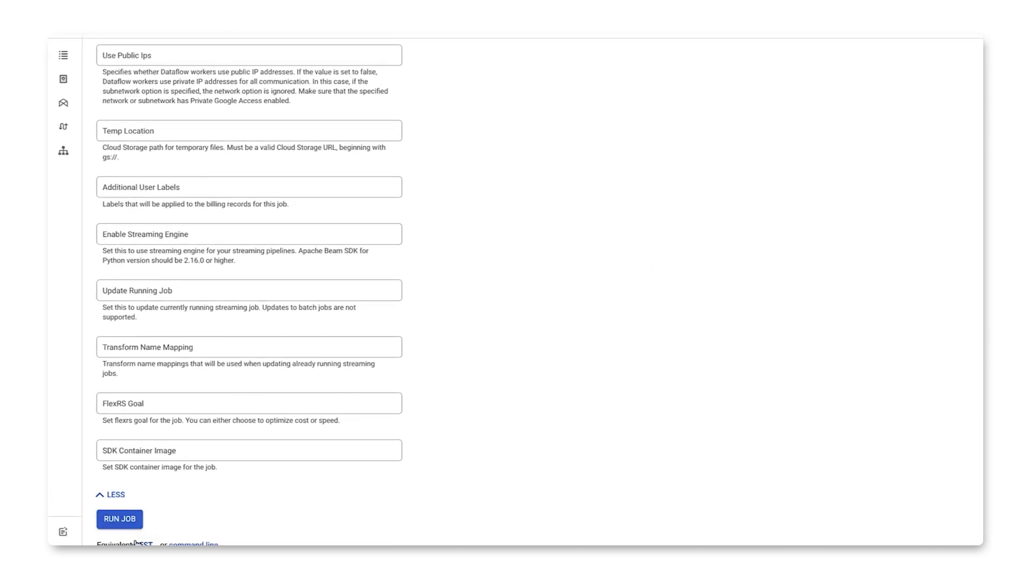
left_click(120, 519)
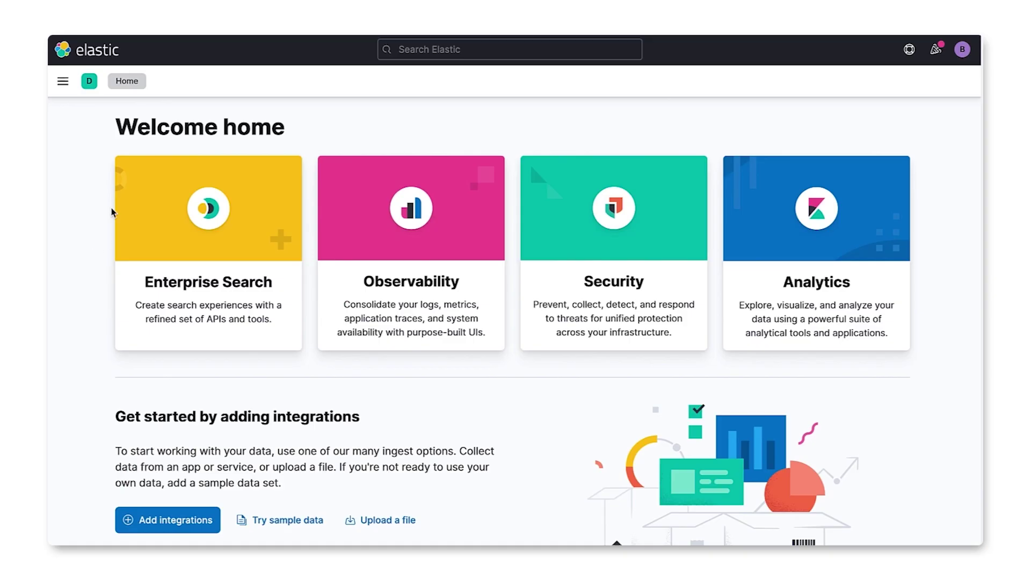
- Browse the stack-posts* index pattern in Discover, listing 1,642,001 documents with 15 fields
left_click(64, 82)
scroll(138, 454, "down", 2)
scroll(137, 453, "up", 2)
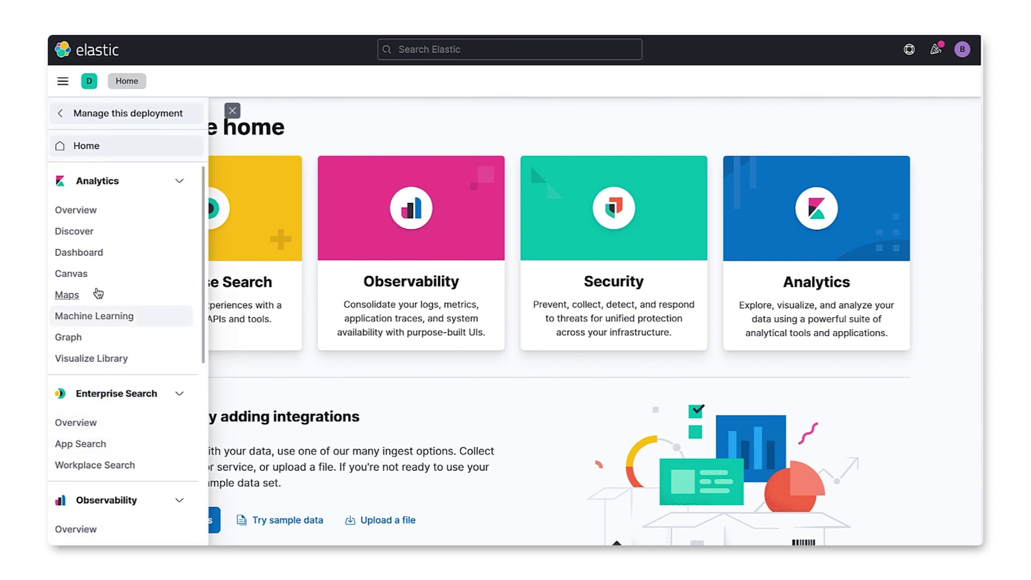
left_click(75, 231)
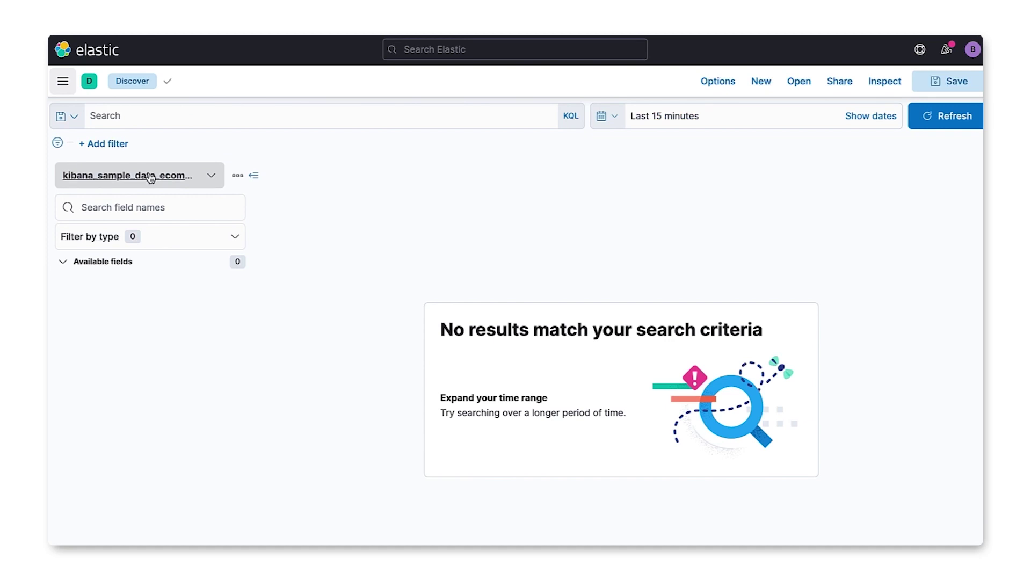
left_click(174, 177)
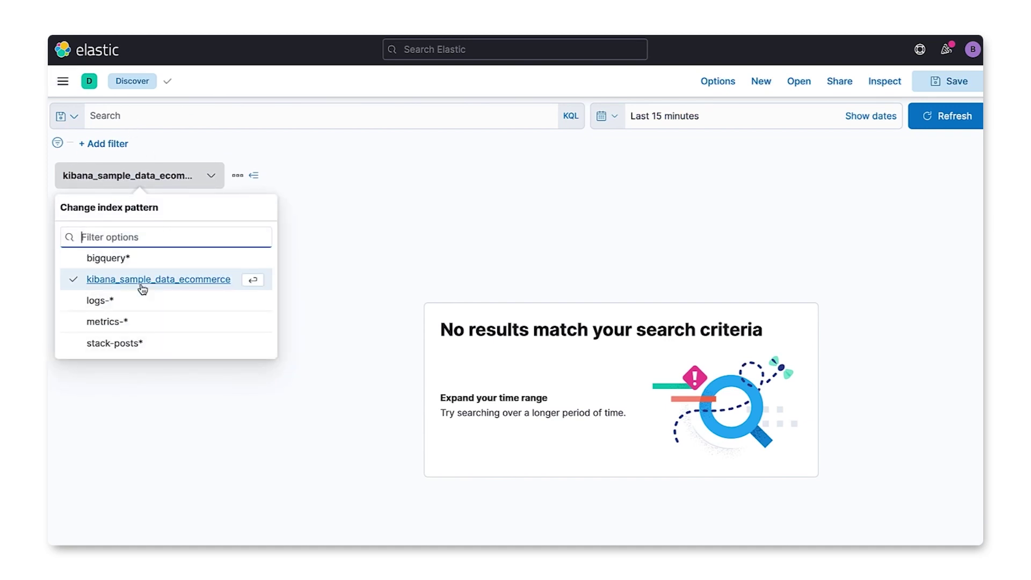
left_click(119, 344)
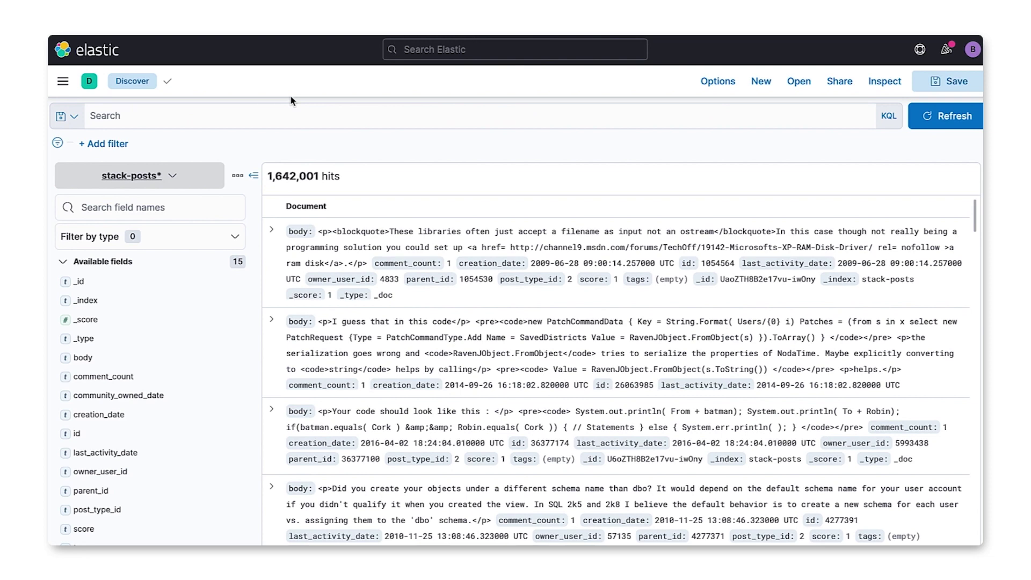
- Search the posts for google (39,165 hits), then replace the query with hello (19,669 hits)
left_click(292, 114)
type("googl")
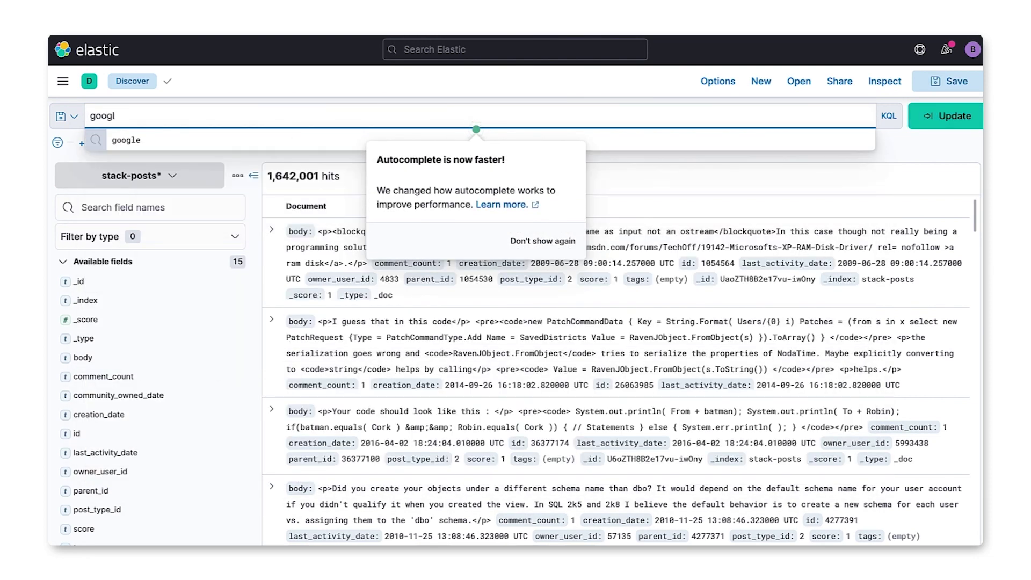
left_click(192, 146)
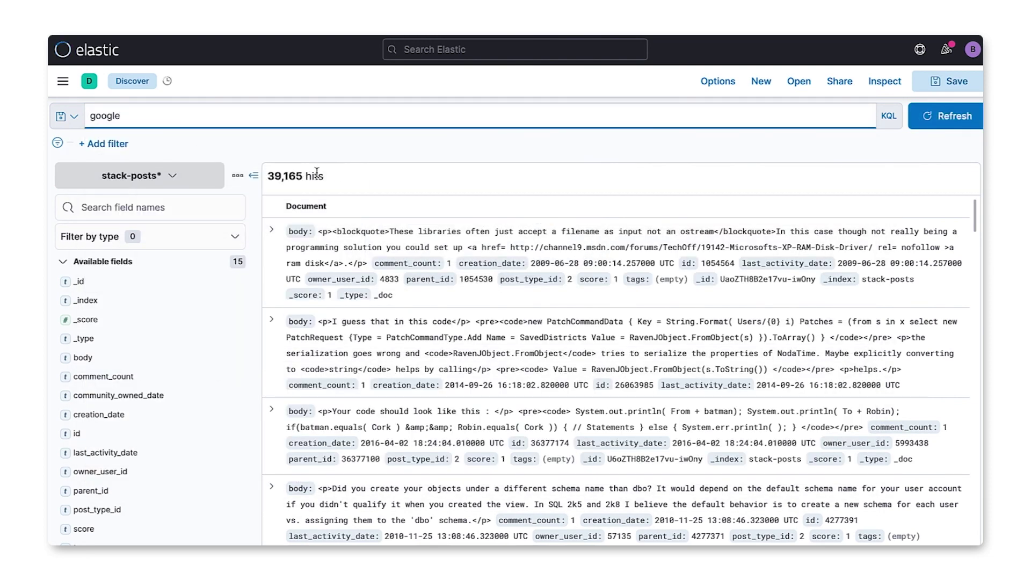
scroll(456, 281, "down", 2)
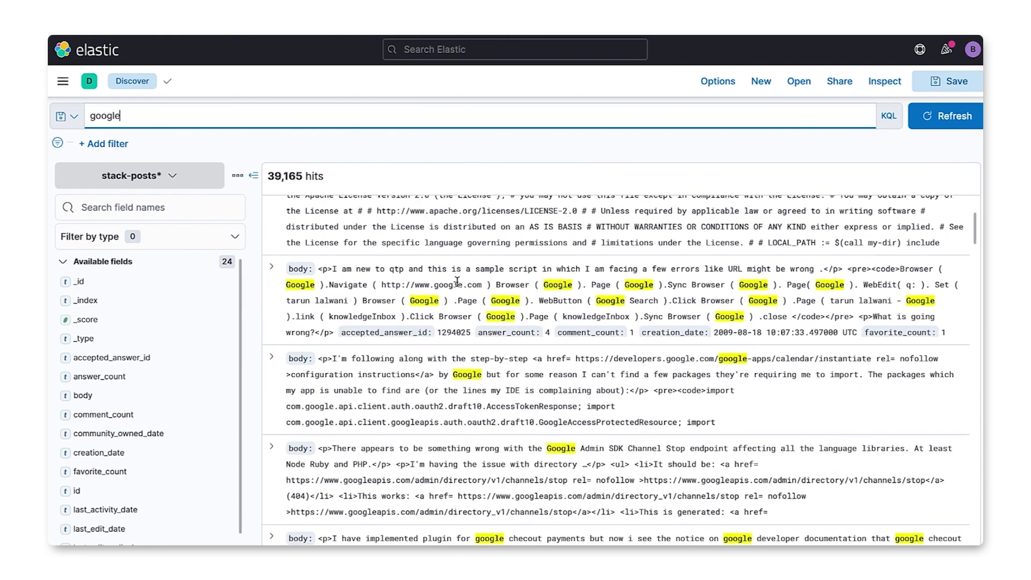
scroll(457, 284, "down", 3)
scroll(447, 295, "down", 3)
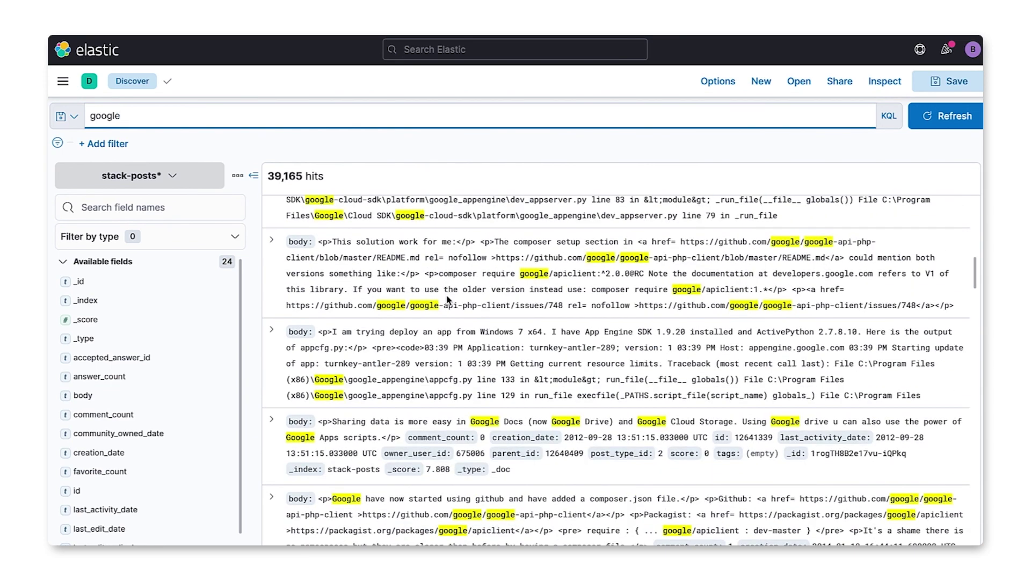
scroll(446, 299, "down", 3)
left_click(103, 113)
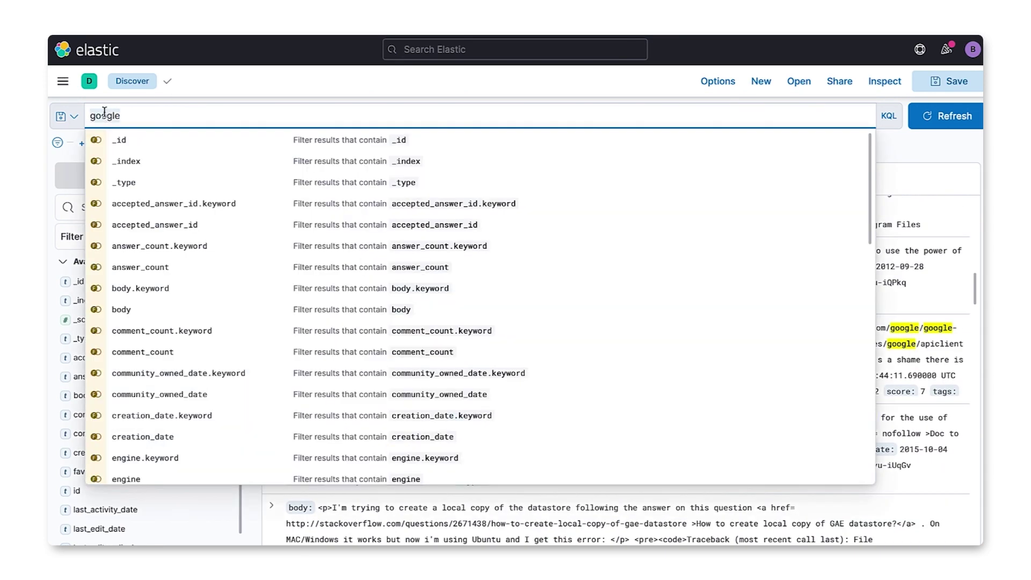
key("ctrl+a")
type("hello")
key("Return")
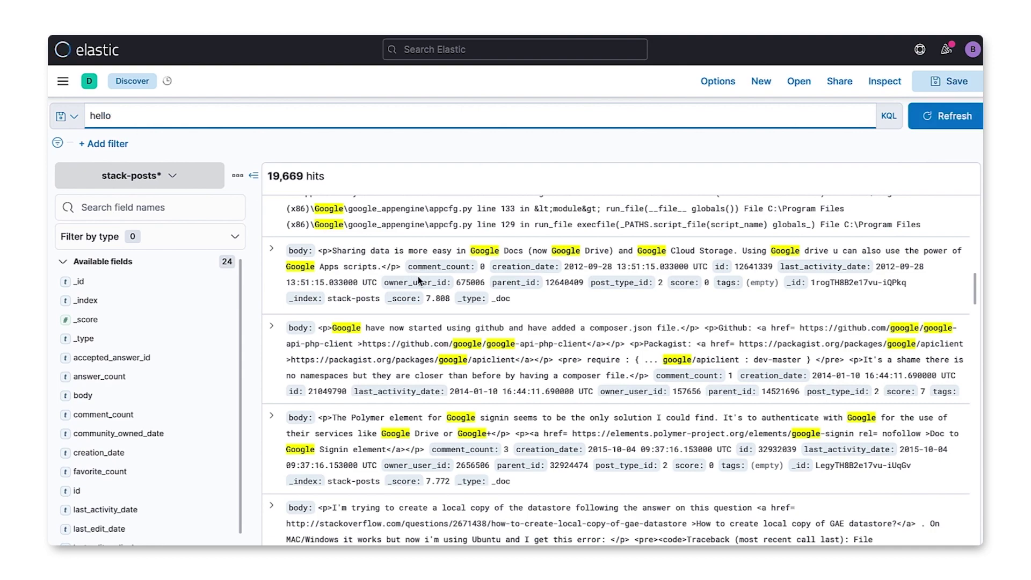